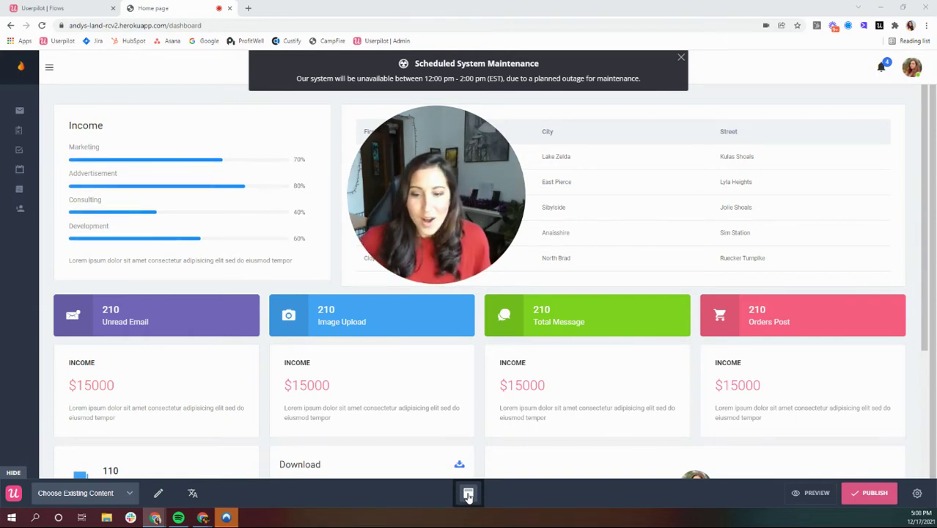
- Start creating a new spotlight on the current dashboard page
{"action": "left_click", "coordinate": [468, 495]}
{"action": "left_click", "coordinate": [60, 493]}
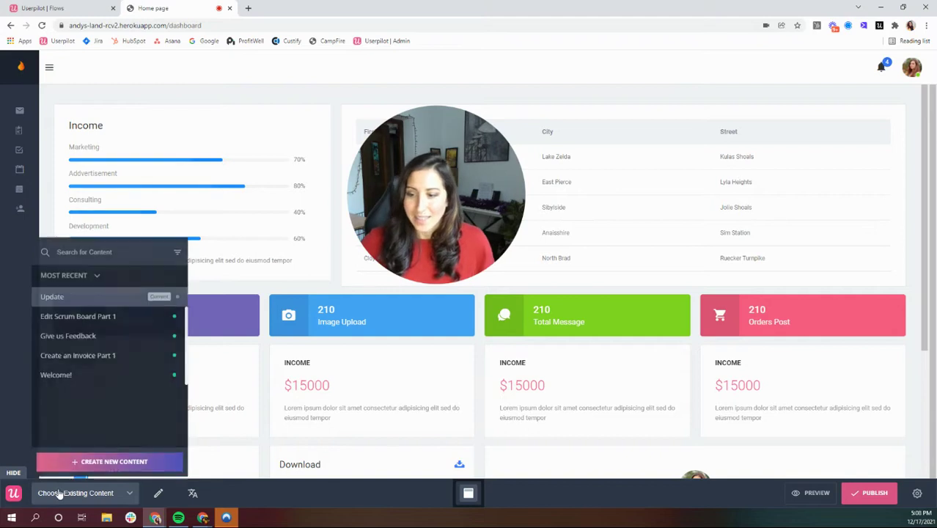
{"action": "left_click", "coordinate": [86, 461]}
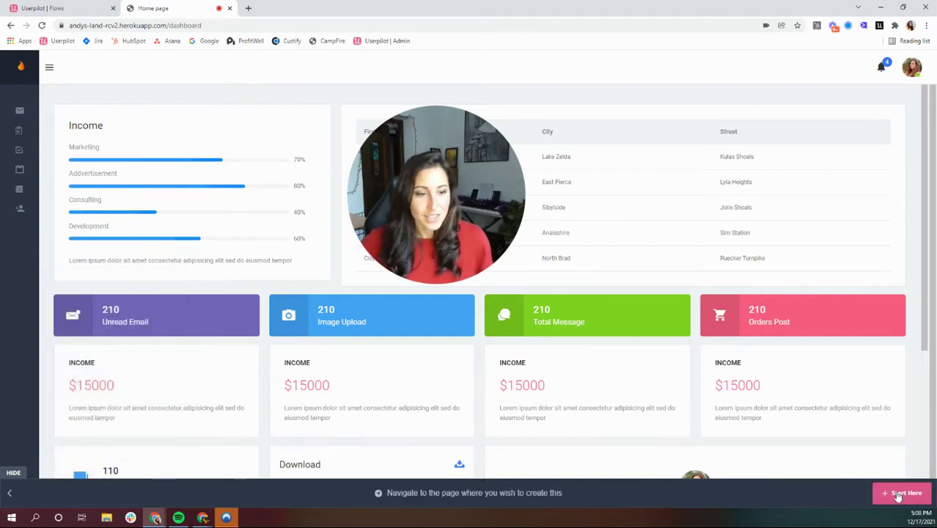
{"action": "left_click", "coordinate": [898, 494]}
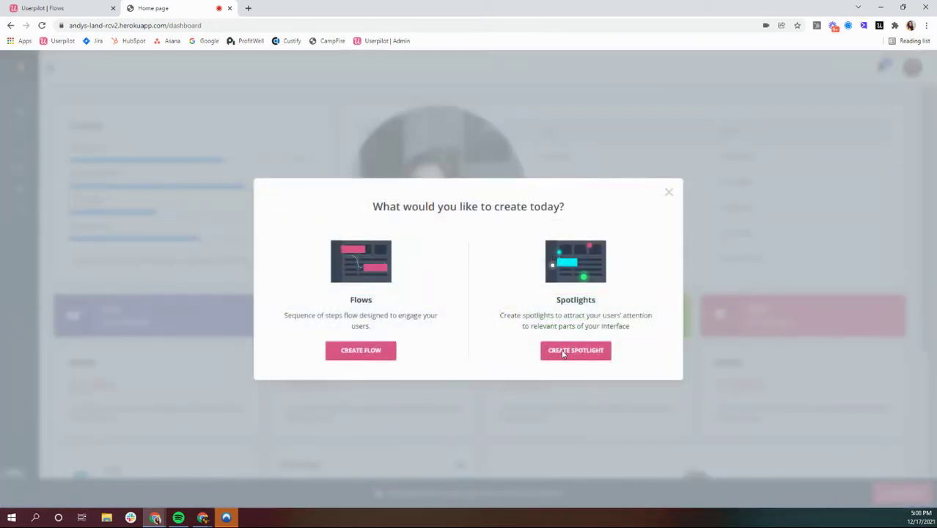
{"action": "left_click", "coordinate": [563, 352]}
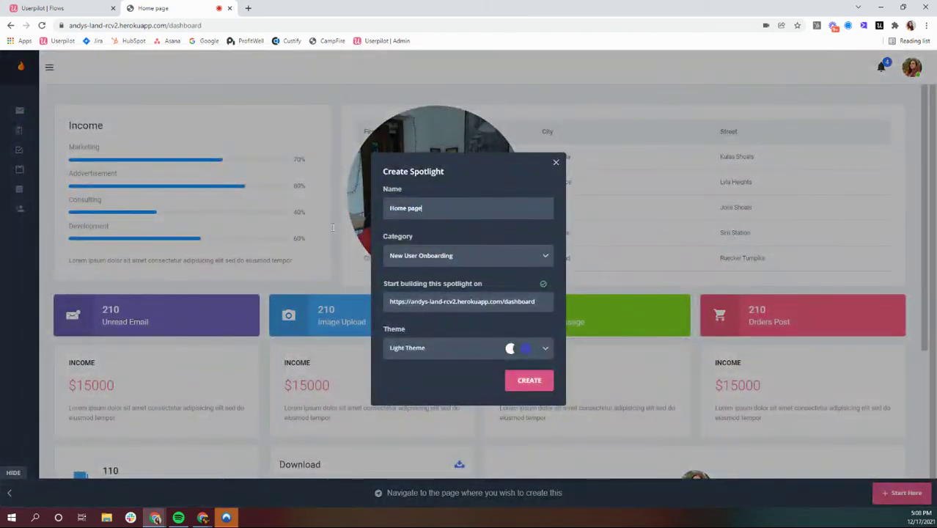
- Name the spotlight 'Update' and create it
{"action": "key", "text": "ctrl+a"}
{"action": "type", "text": "Up"}
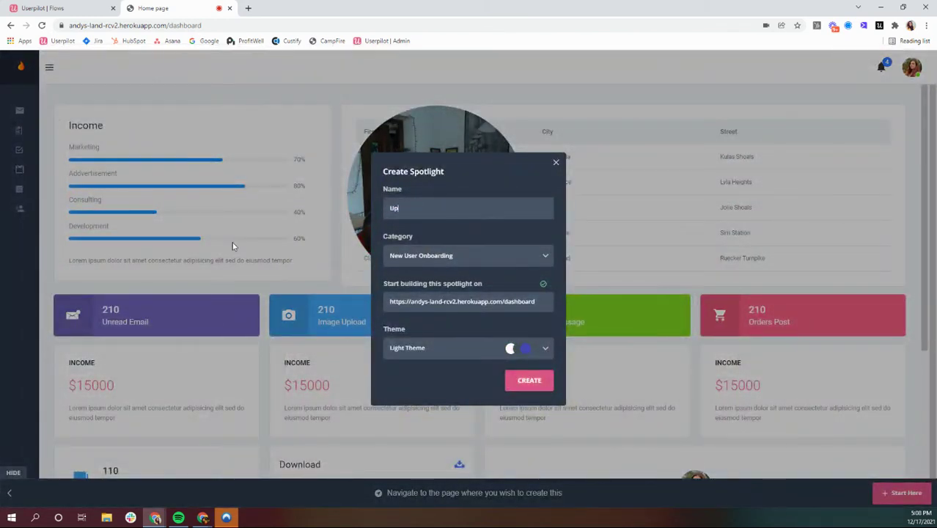
{"action": "type", "text": "date"}
{"action": "left_click", "coordinate": [529, 379]}
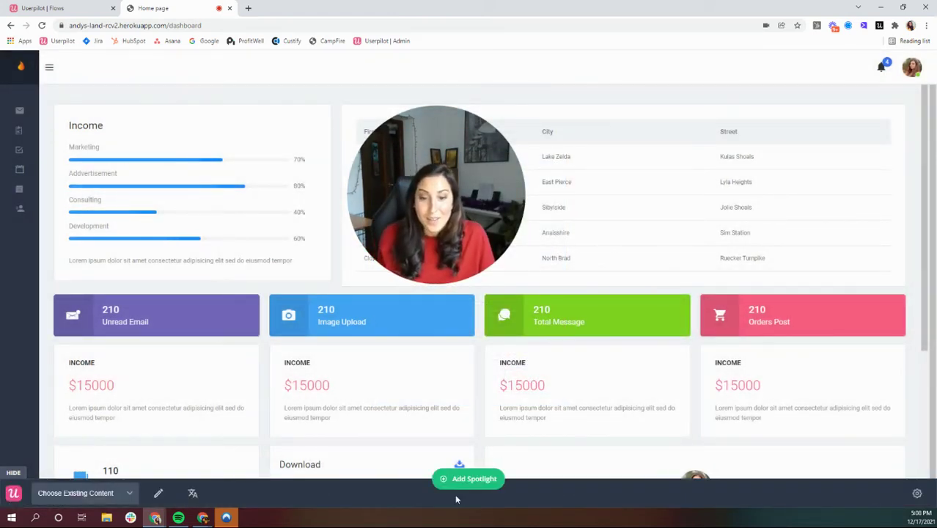
- Add a banner from the System Maintenance template and expand its Placement settings
{"action": "left_click", "coordinate": [463, 487]}
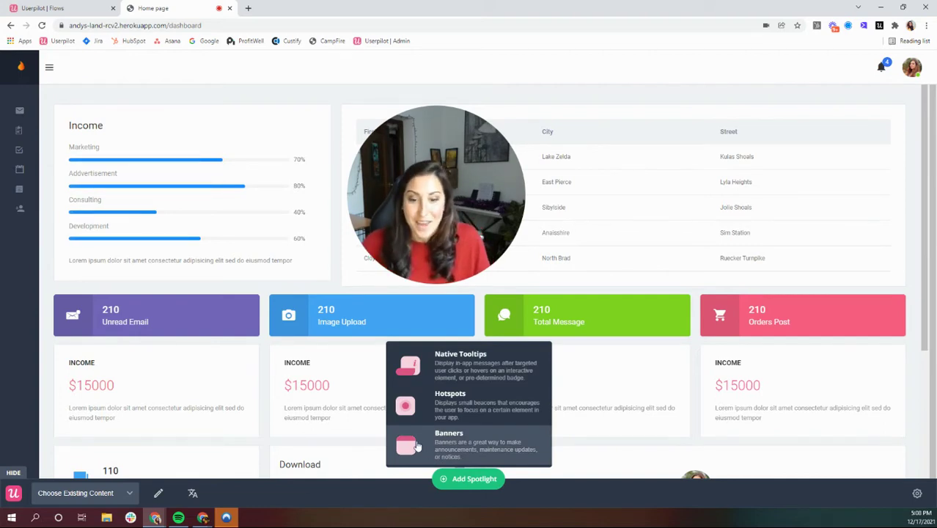
{"action": "left_click", "coordinate": [417, 445]}
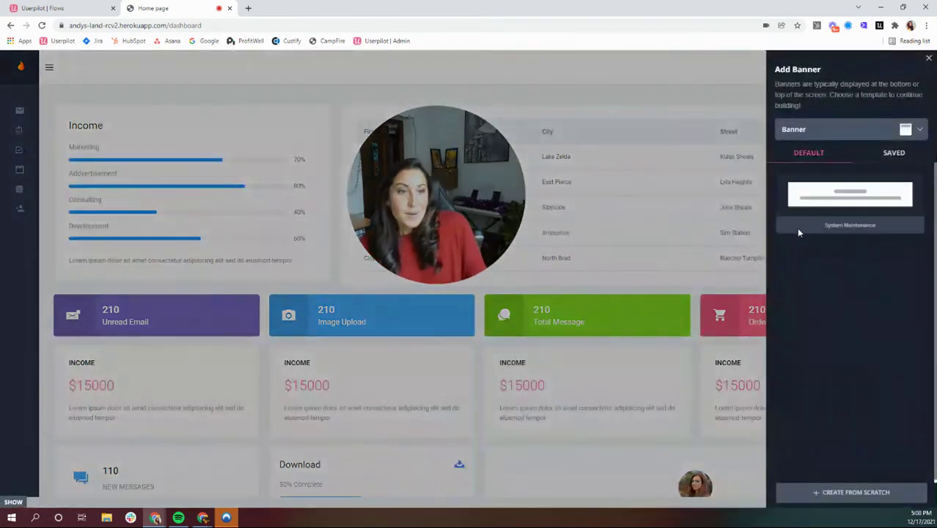
{"action": "left_click", "coordinate": [844, 195]}
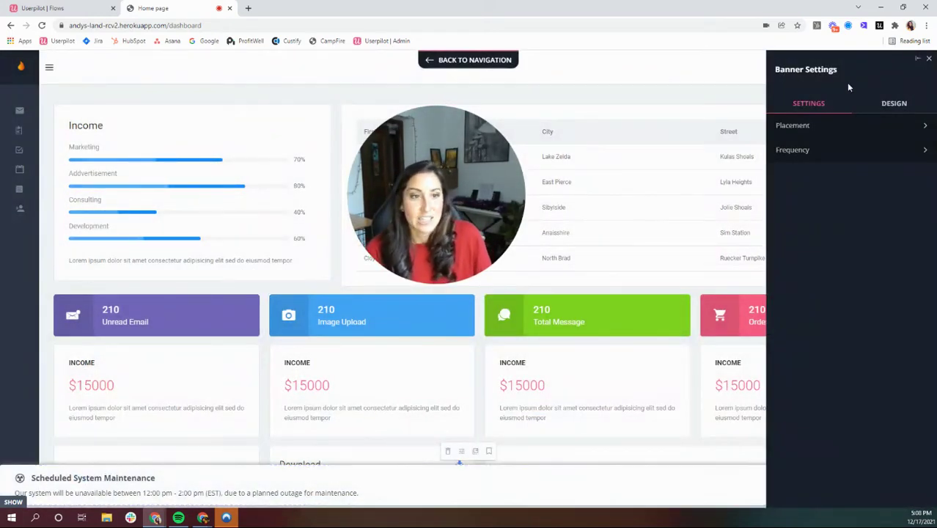
{"action": "left_click", "coordinate": [821, 129]}
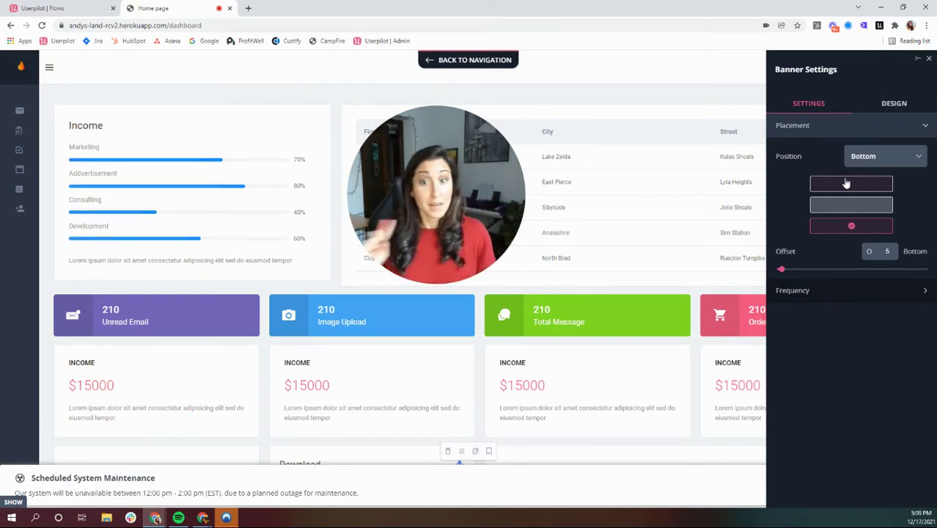
- Set the banner Position to Top and its Offset to 0
{"action": "left_click", "coordinate": [848, 188]}
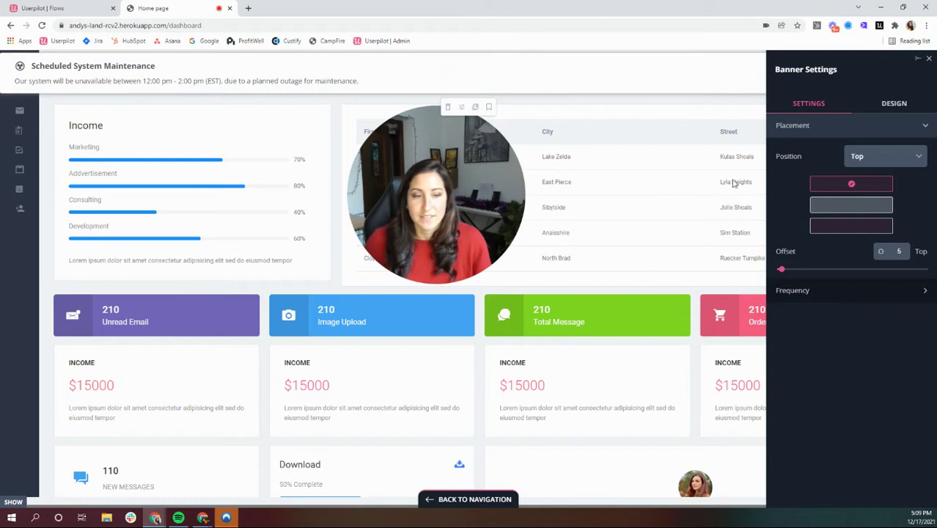
{"action": "left_click_drag", "start_coordinate": [780, 270], "coordinate": [712, 299]}
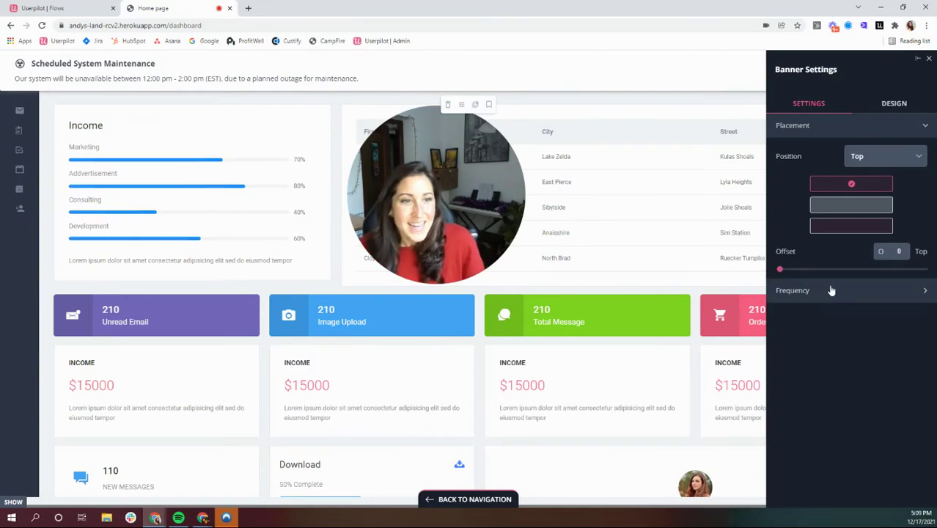
- Expand Frequency and leave Display set to Show Until Dismissed
{"action": "left_click", "coordinate": [896, 160]}
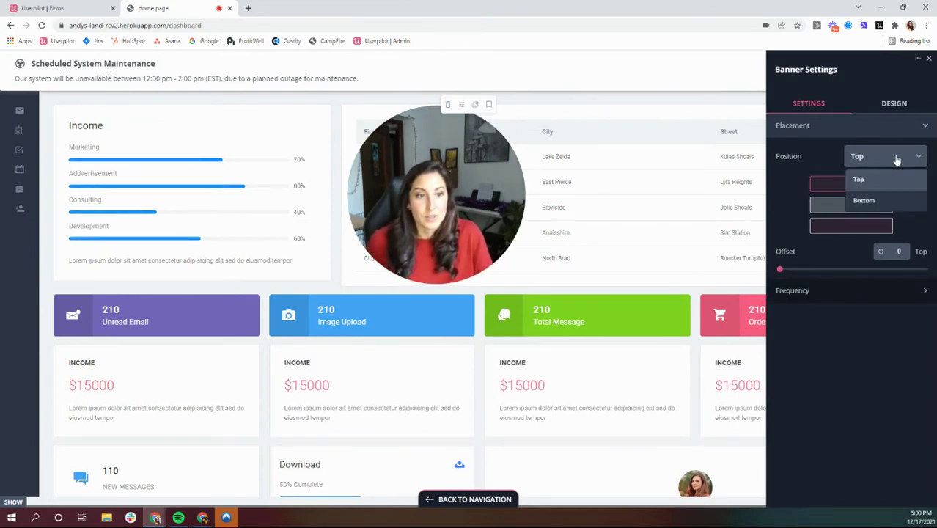
{"action": "left_click", "coordinate": [818, 289]}
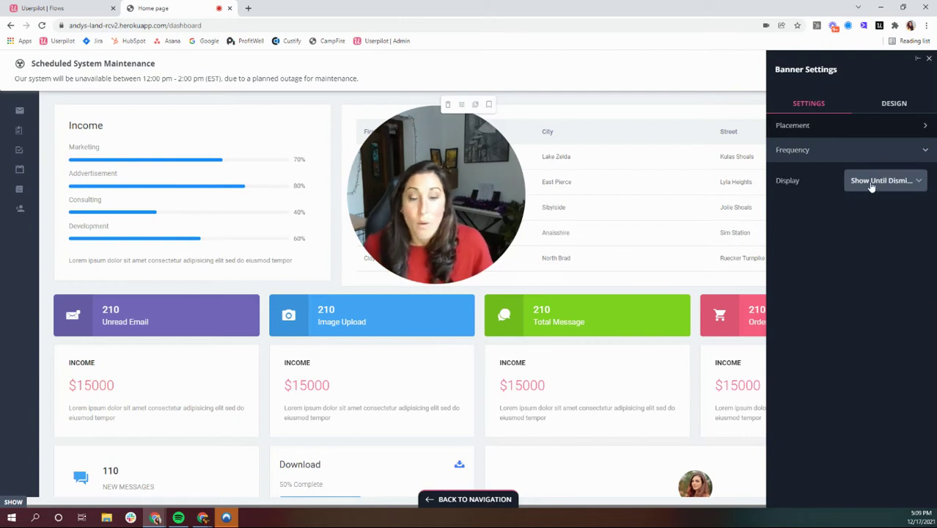
{"action": "left_click", "coordinate": [871, 184]}
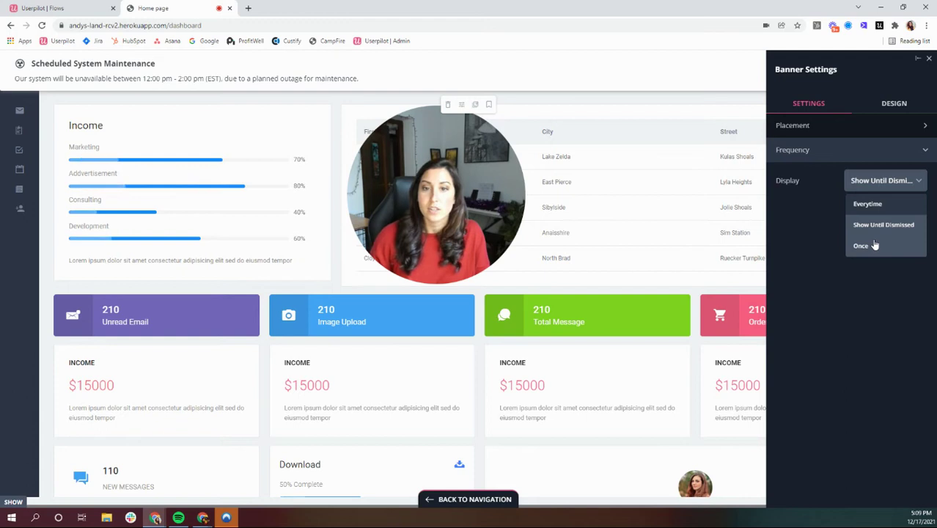
{"action": "left_click", "coordinate": [821, 251]}
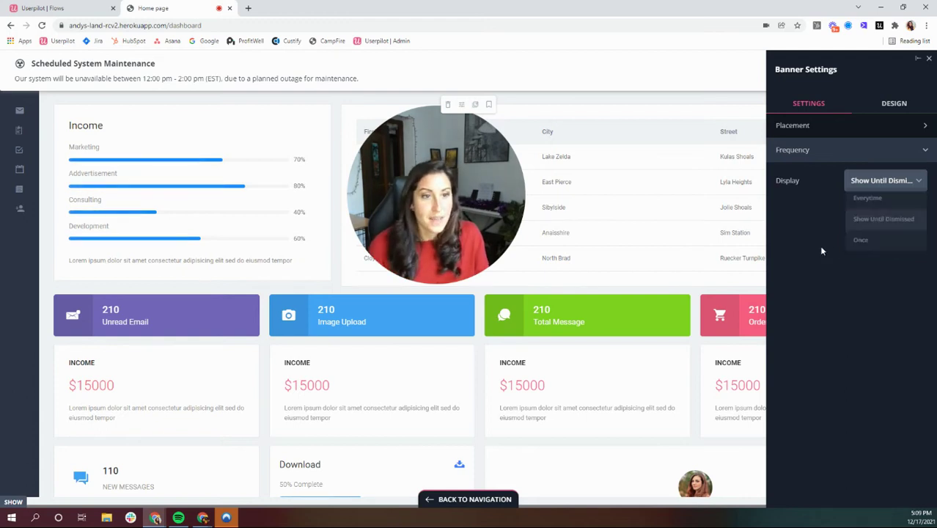
- In the banner Design settings, keep the Custom theme
{"action": "left_click", "coordinate": [887, 109]}
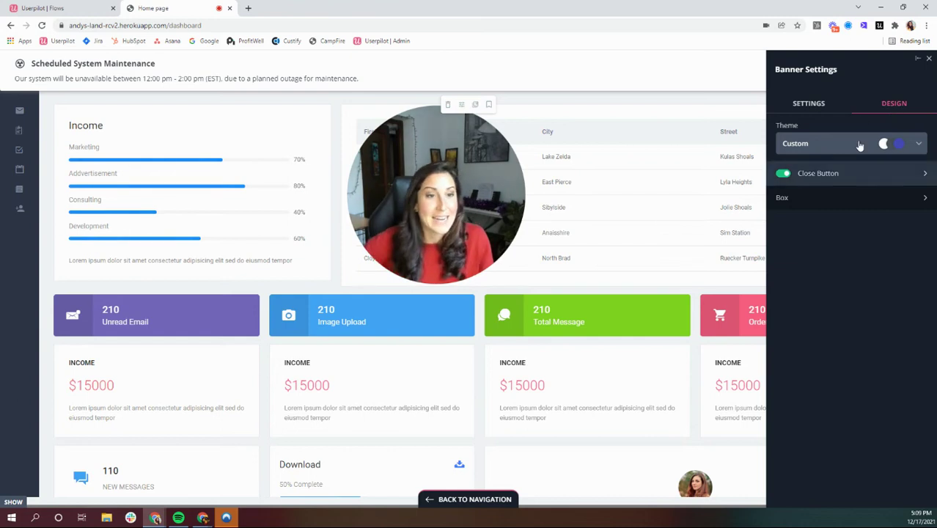
{"action": "left_click", "coordinate": [859, 148]}
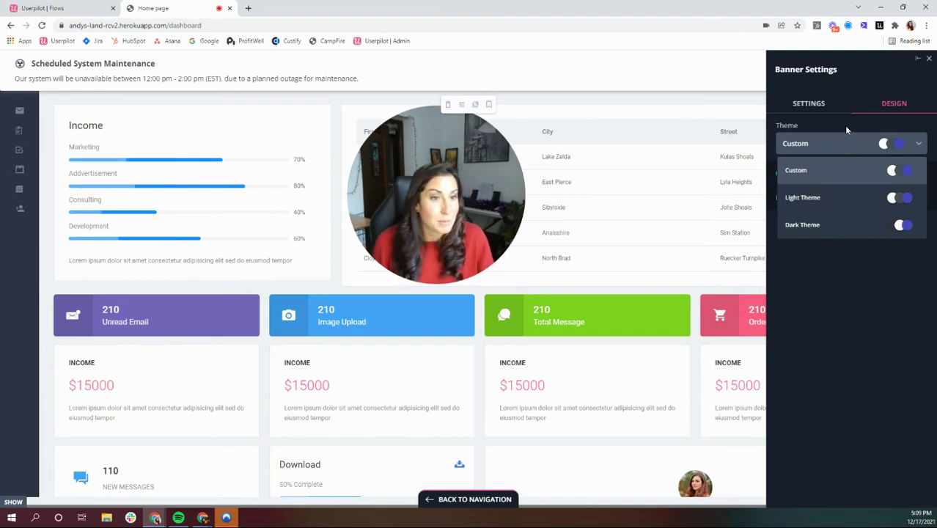
{"action": "left_click", "coordinate": [844, 126]}
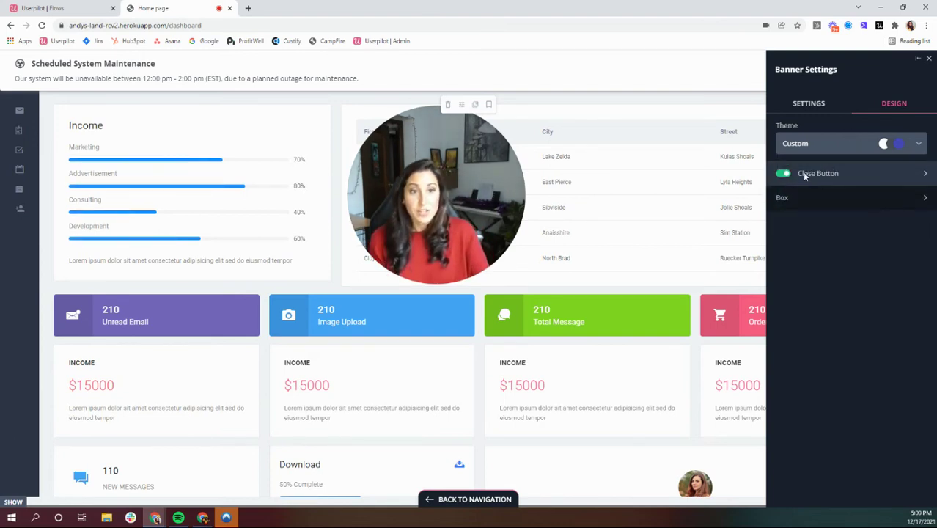
{"action": "left_click", "coordinate": [917, 60]}
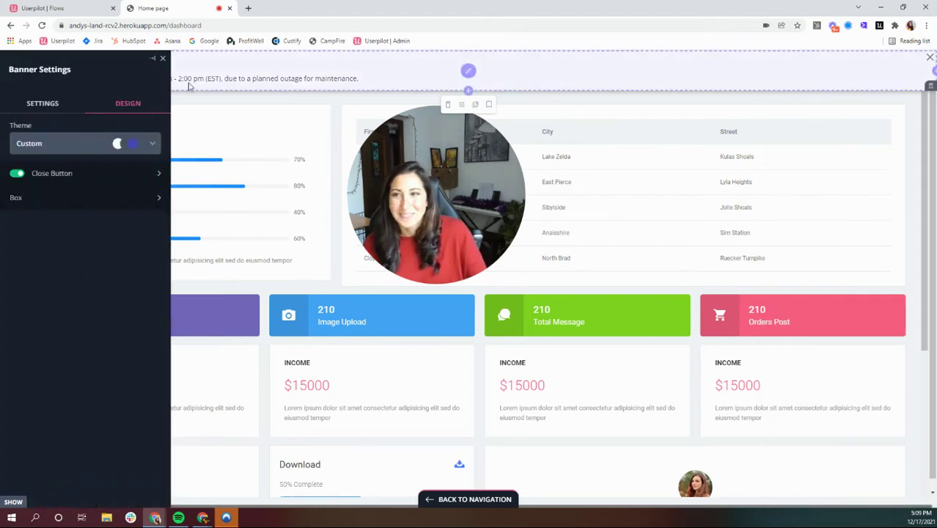
{"action": "left_click", "coordinate": [153, 57]}
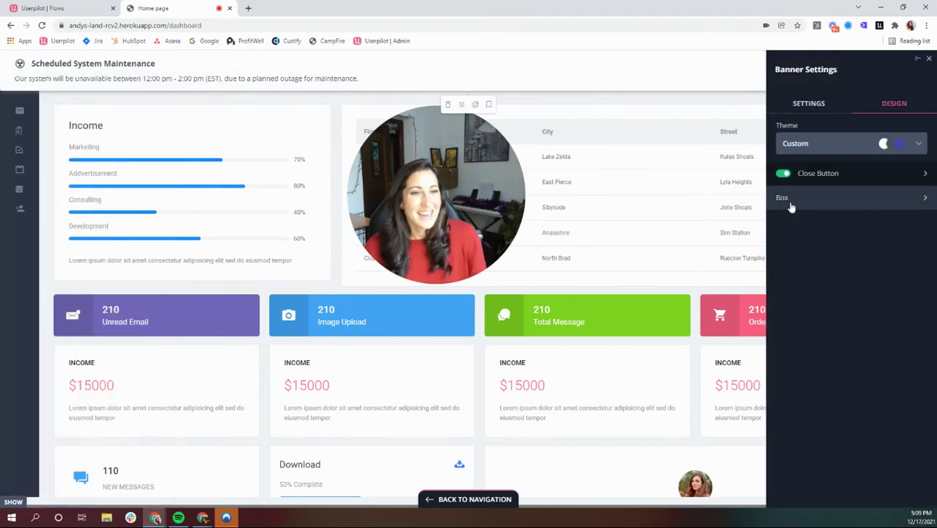
- Enable the close button with colour Auto and behaviour Dismiss
{"action": "left_click", "coordinate": [783, 174]}
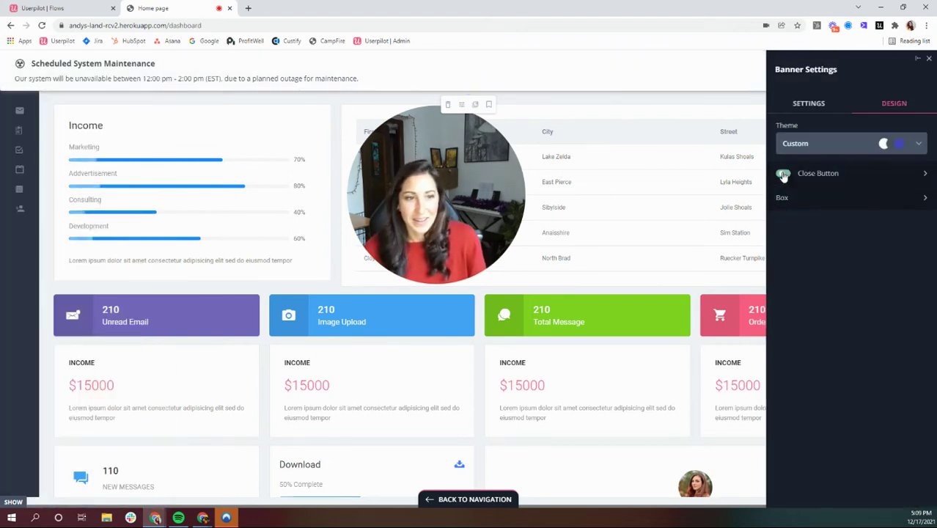
{"action": "left_click", "coordinate": [832, 173]}
{"action": "left_click", "coordinate": [833, 175]}
{"action": "left_click", "coordinate": [834, 175]}
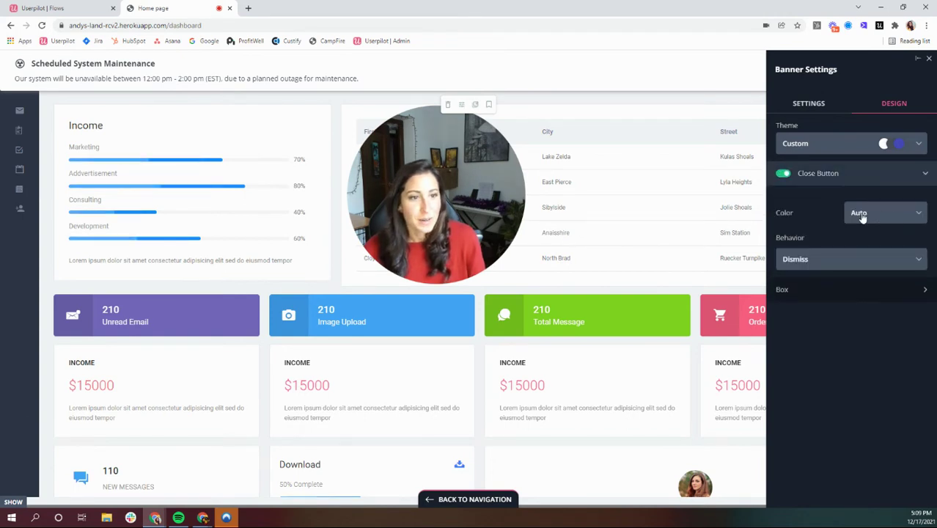
{"action": "left_click", "coordinate": [864, 214]}
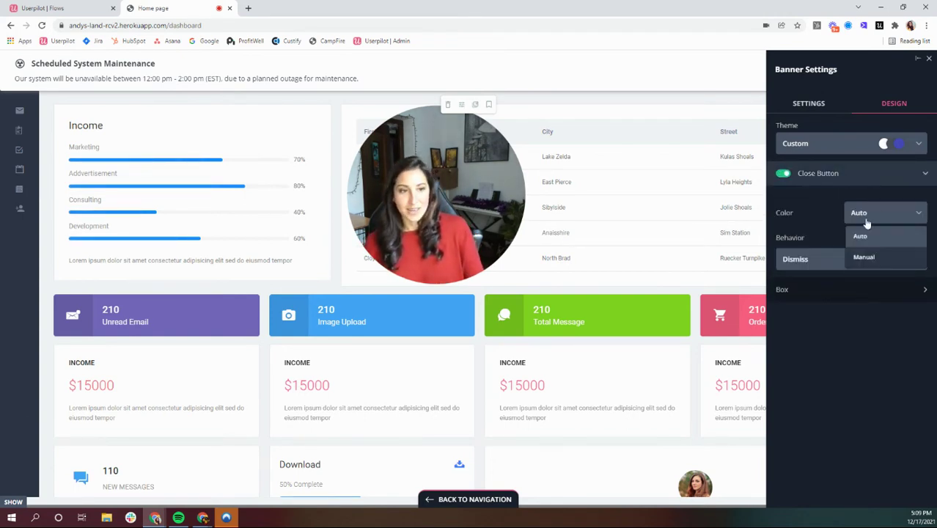
{"action": "left_click", "coordinate": [799, 260]}
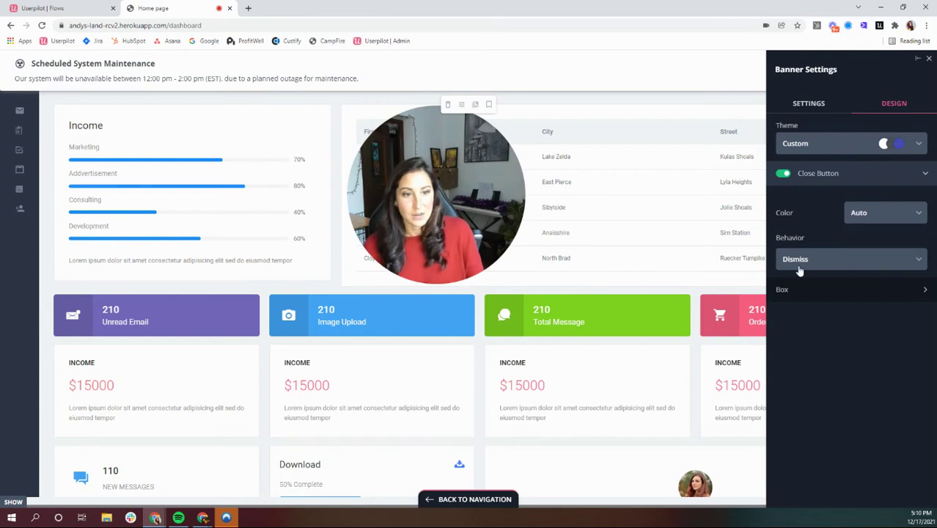
{"action": "left_click", "coordinate": [799, 261]}
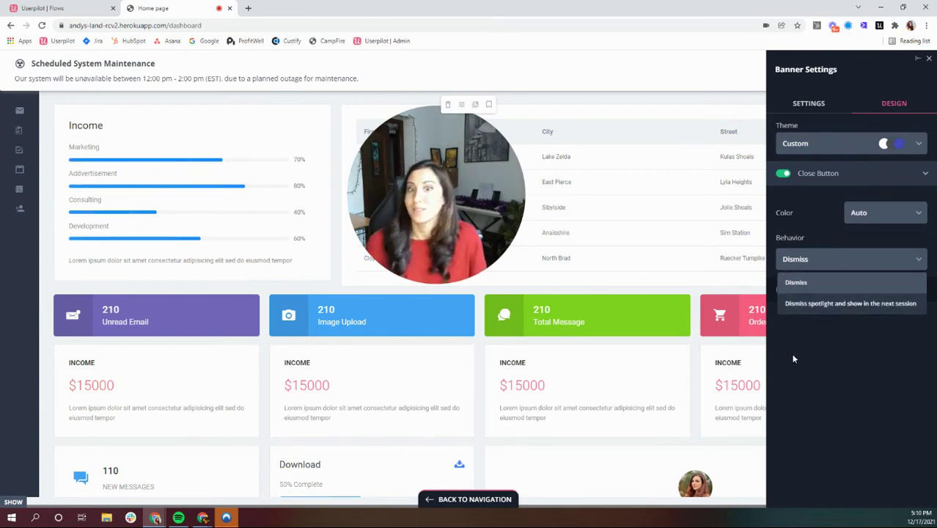
{"action": "left_click", "coordinate": [813, 365]}
- Turn off Full Width for the banner box and set its width to 762
{"action": "left_click", "coordinate": [797, 294]}
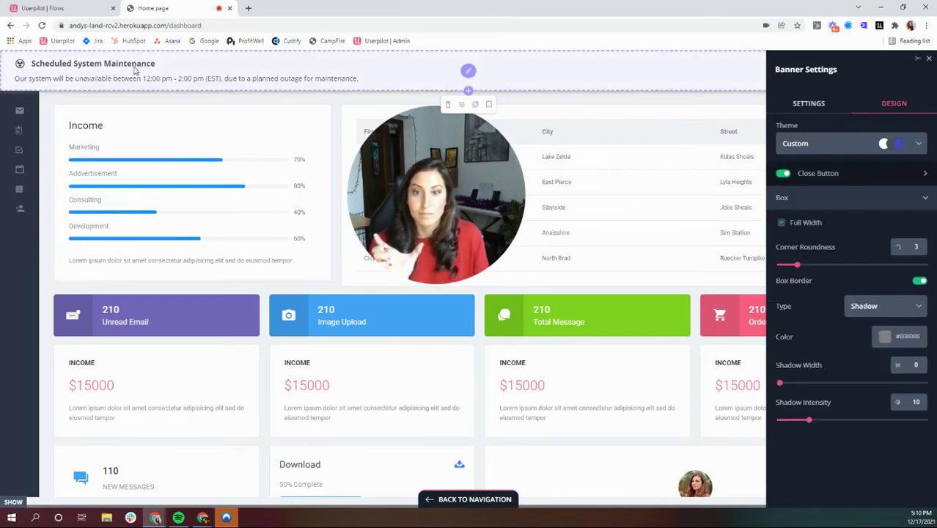
{"action": "left_click", "coordinate": [781, 222]}
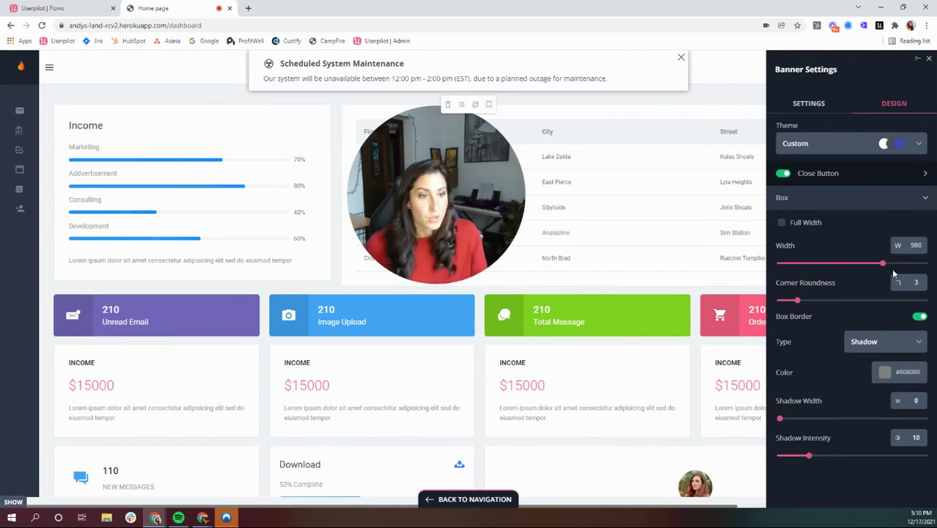
{"action": "left_click_drag", "start_coordinate": [884, 269], "coordinate": [836, 271]}
{"action": "mouse_move", "coordinate": [797, 300]}
{"action": "left_mouse_down"}
{"action": "mouse_move", "coordinate": [843, 301]}
{"action": "mouse_move", "coordinate": [792, 302]}
{"action": "mouse_move", "coordinate": [808, 301]}
{"action": "left_mouse_up"}
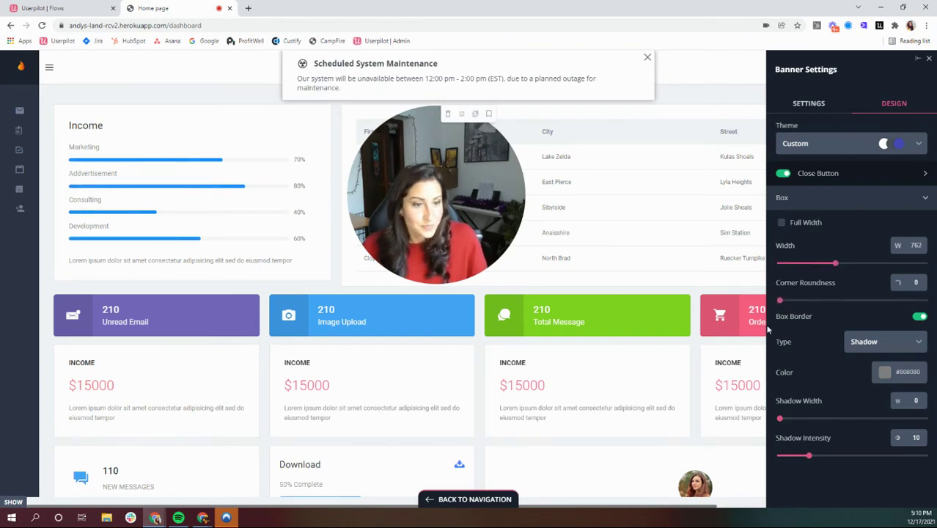
- Keep the Shadow border type and reduce the shadow width to 0
{"action": "left_click", "coordinate": [861, 347]}
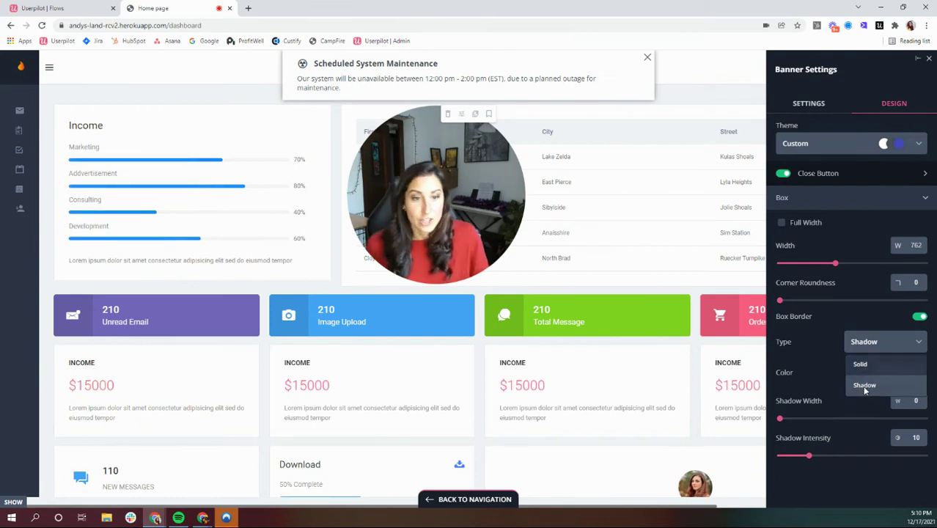
{"action": "left_click", "coordinate": [865, 388]}
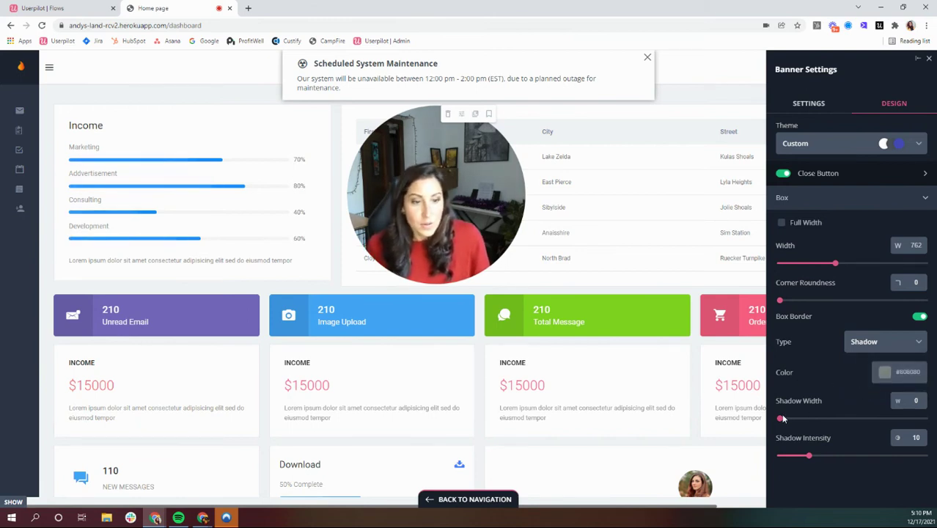
{"action": "mouse_move", "coordinate": [783, 424]}
{"action": "left_mouse_down"}
{"action": "mouse_move", "coordinate": [845, 425]}
{"action": "mouse_move", "coordinate": [777, 424]}
{"action": "left_mouse_up"}
{"action": "left_click", "coordinate": [468, 78]}
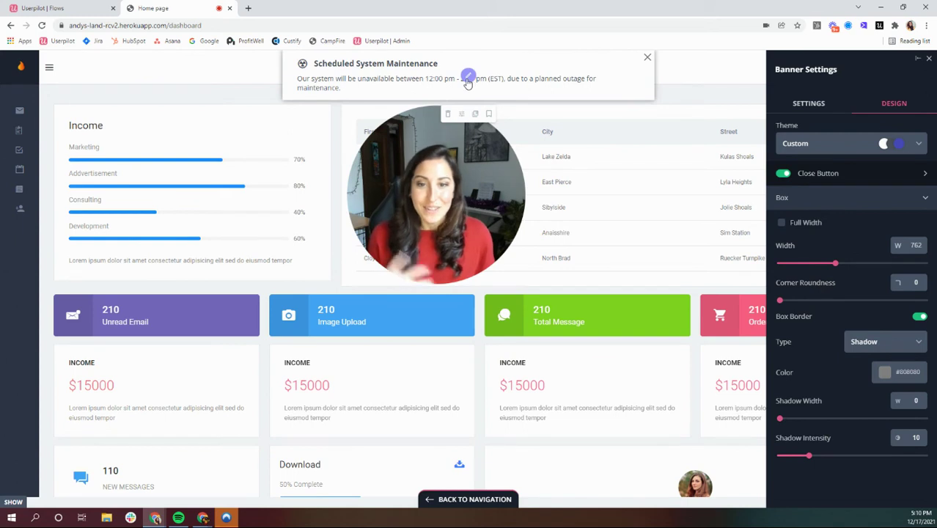
- Add an empty video block beneath the banner message, then request deleting the banner
{"action": "left_click", "coordinate": [468, 81]}
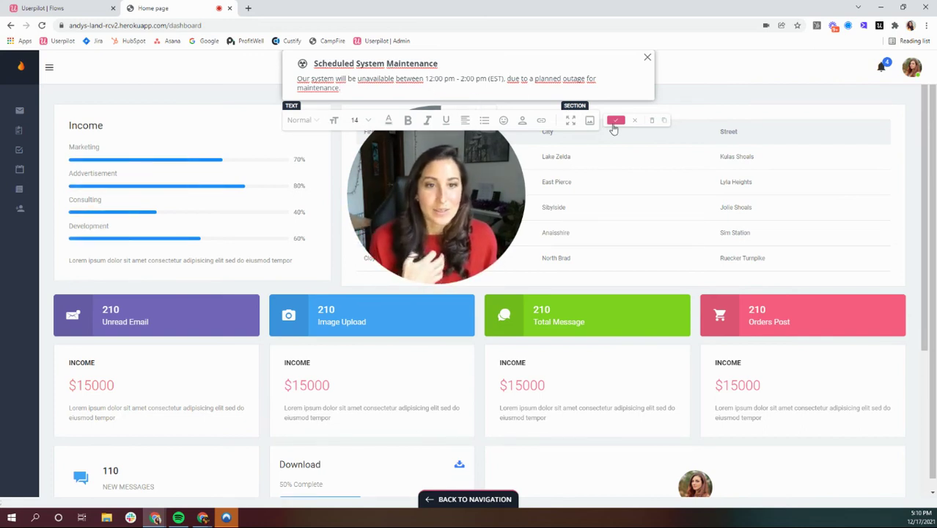
{"action": "left_click", "coordinate": [613, 121]}
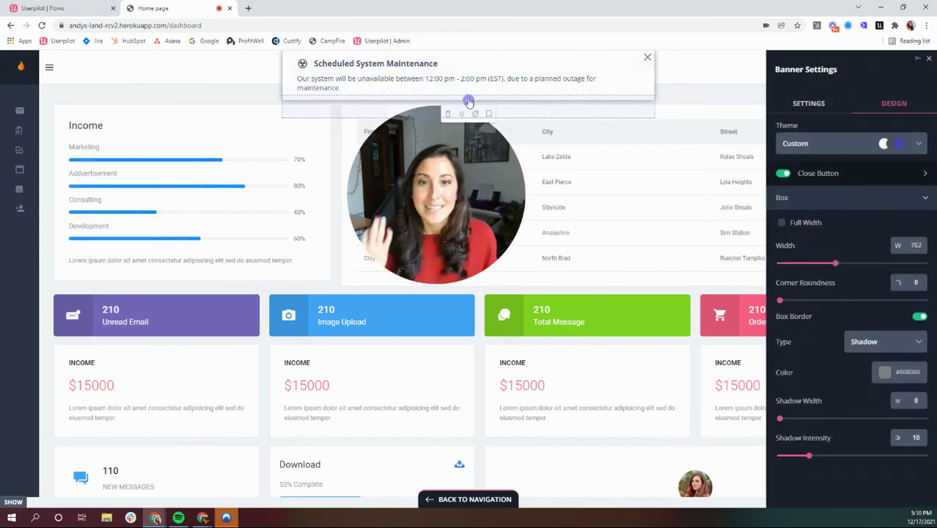
{"action": "left_click", "coordinate": [469, 100]}
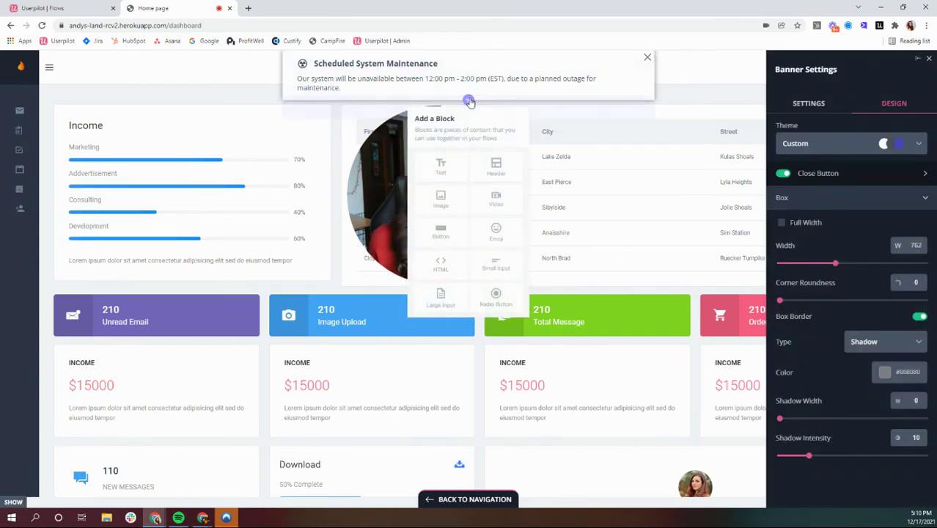
{"action": "left_click", "coordinate": [492, 203]}
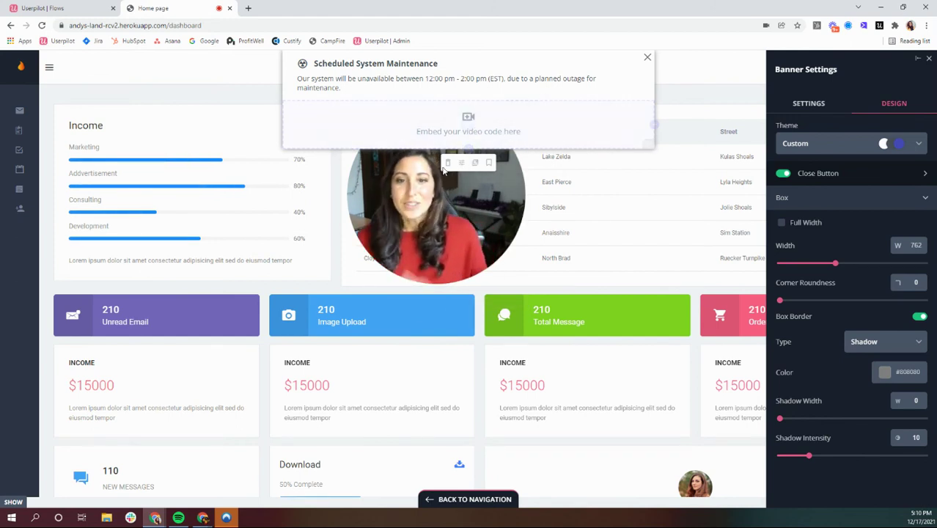
{"action": "left_click", "coordinate": [448, 164]}
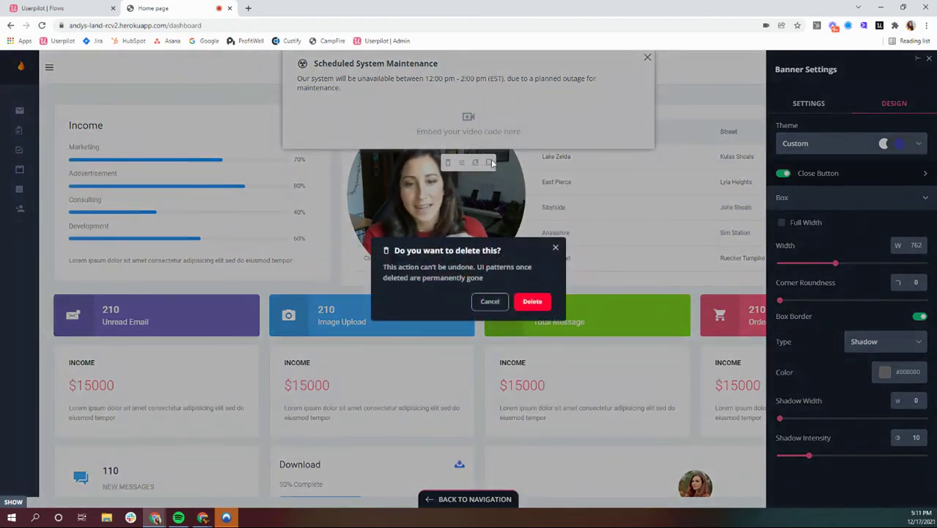
- Confirm the maintenance banner deletion, then bring up the spotlight type list
{"action": "left_click", "coordinate": [529, 302]}
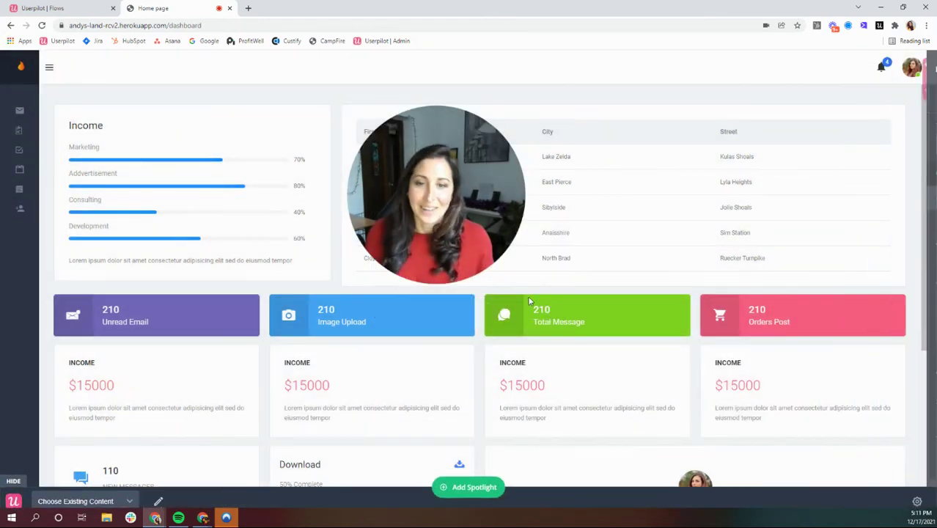
{"action": "left_click", "coordinate": [460, 486]}
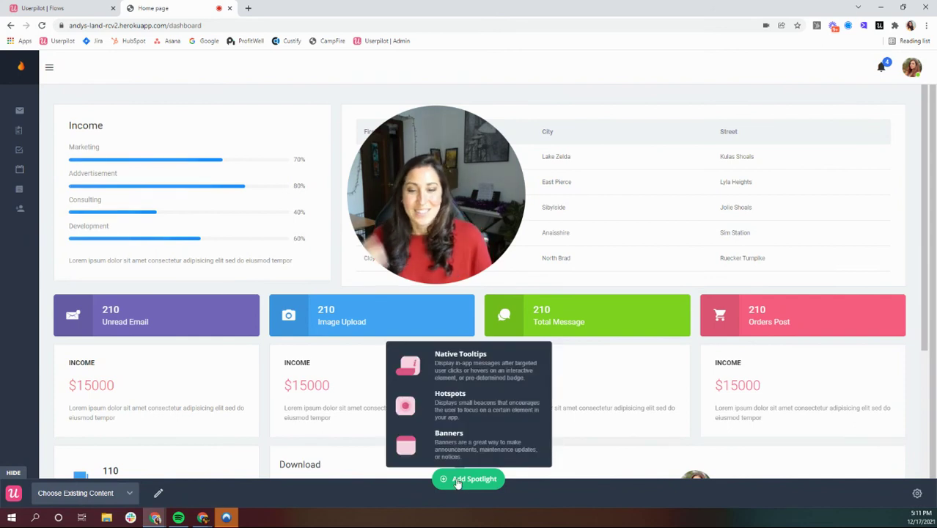